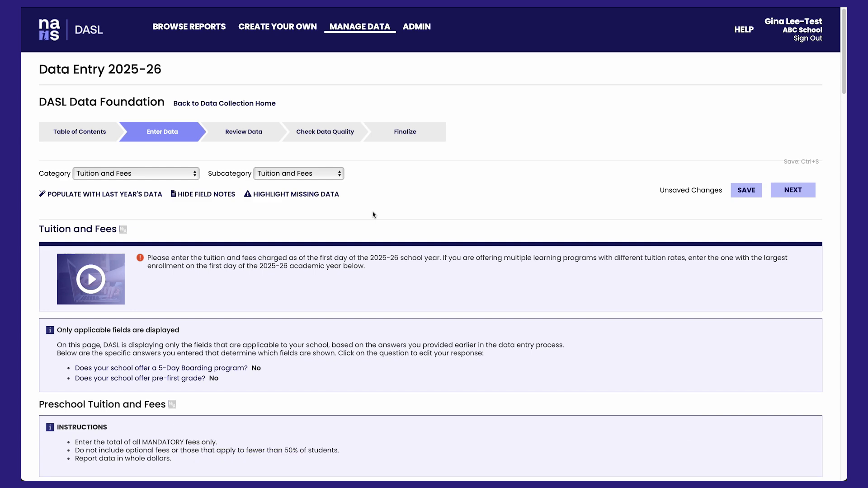
Check the preschool and grade-level tuition and fees tables, and save the Tuition and Fees page.
{"action": "scroll", "coordinate": [374, 213], "scroll_direction": "down", "scroll_amount": 12}
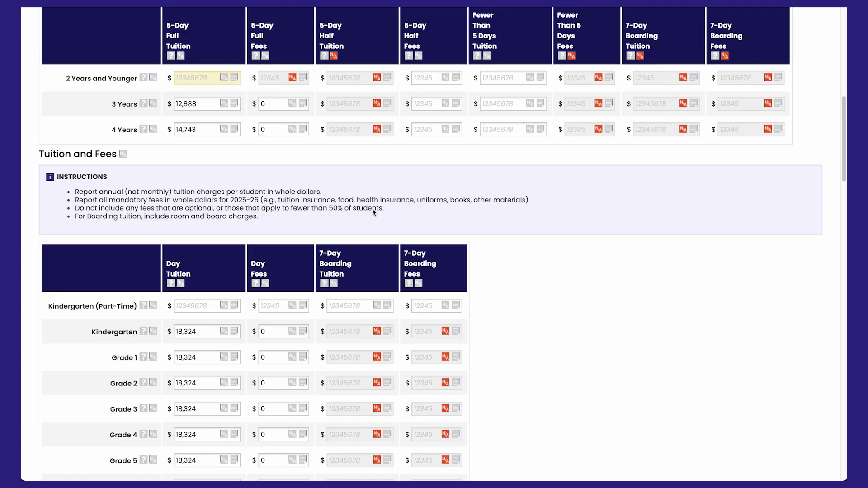
{"action": "scroll", "coordinate": [374, 212], "scroll_direction": "down", "scroll_amount": 1}
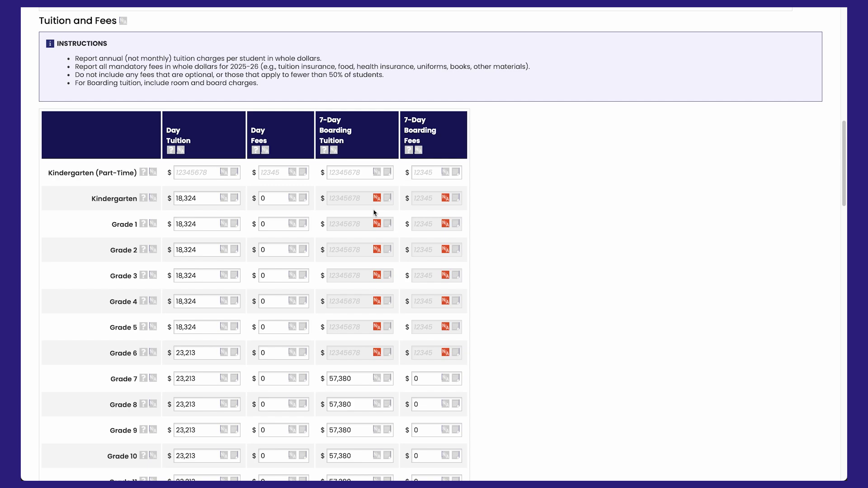
{"action": "scroll", "coordinate": [577, 155], "scroll_direction": "up", "scroll_amount": 10}
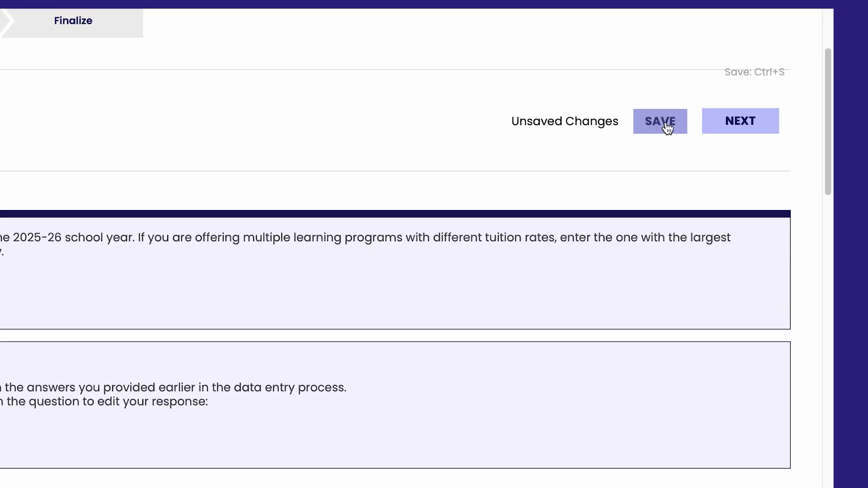
{"action": "left_click", "coordinate": [677, 67]}
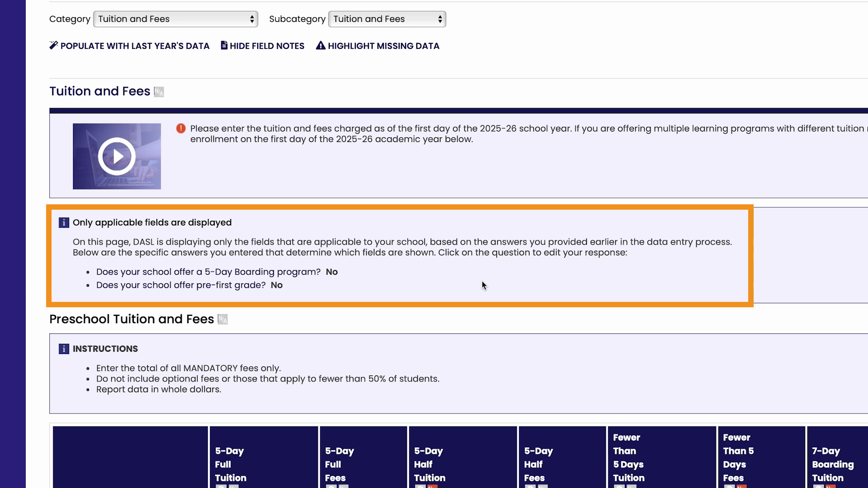
Mark the Fewer Than 5 Days Tuition column of the Preschool Tuition and Fees table as not applicable.
{"action": "scroll", "coordinate": [481, 284], "scroll_direction": "down", "scroll_amount": 8}
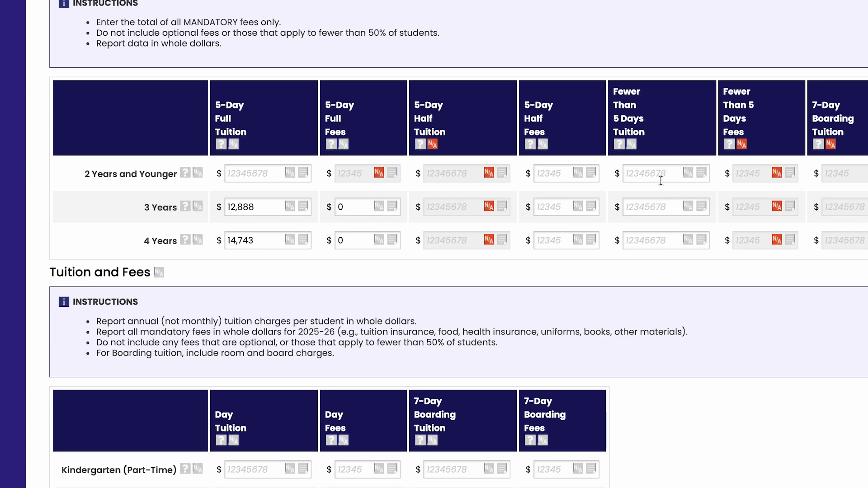
{"action": "left_click", "coordinate": [633, 146]}
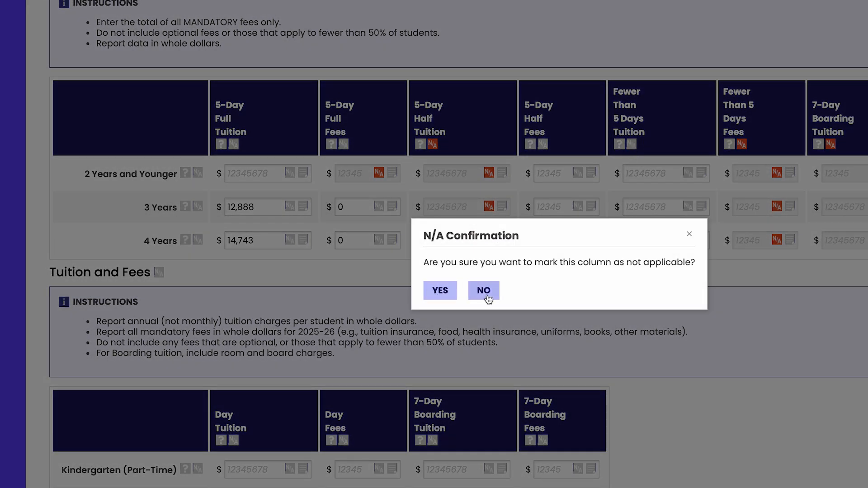
{"action": "left_click", "coordinate": [451, 294]}
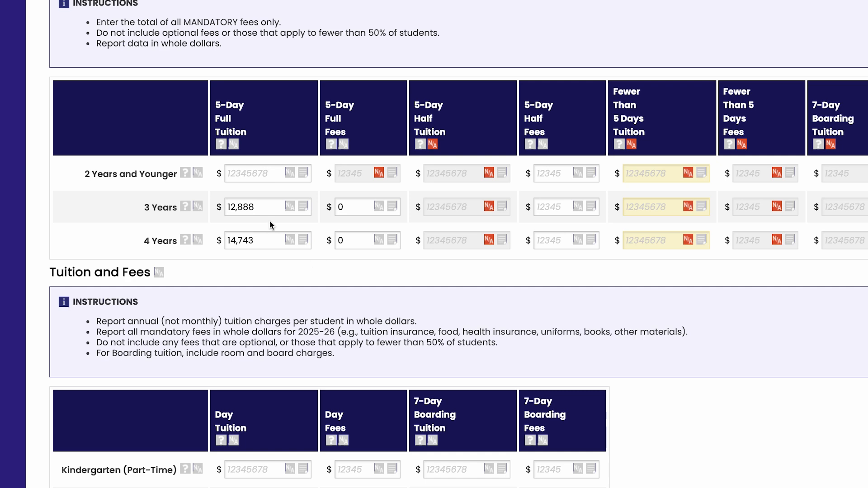
Enter 0 as the 5-Day Full Tuition for 2 Years and Younger.
{"action": "left_click", "coordinate": [262, 175]}
{"action": "type", "text": "0"}
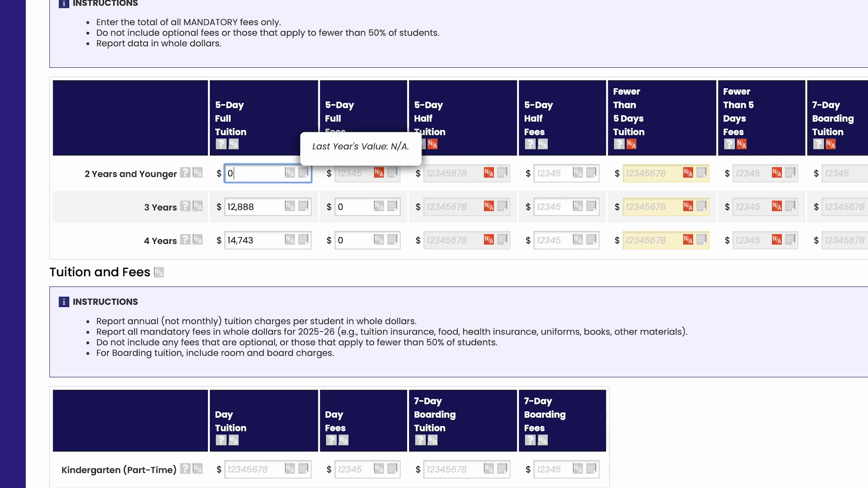
{"action": "left_click", "coordinate": [259, 265]}
Mark the entire Kindergarten (Part-Time) row of the Tuition and Fees table as not applicable.
{"action": "scroll", "coordinate": [259, 267], "scroll_direction": "down", "scroll_amount": 5}
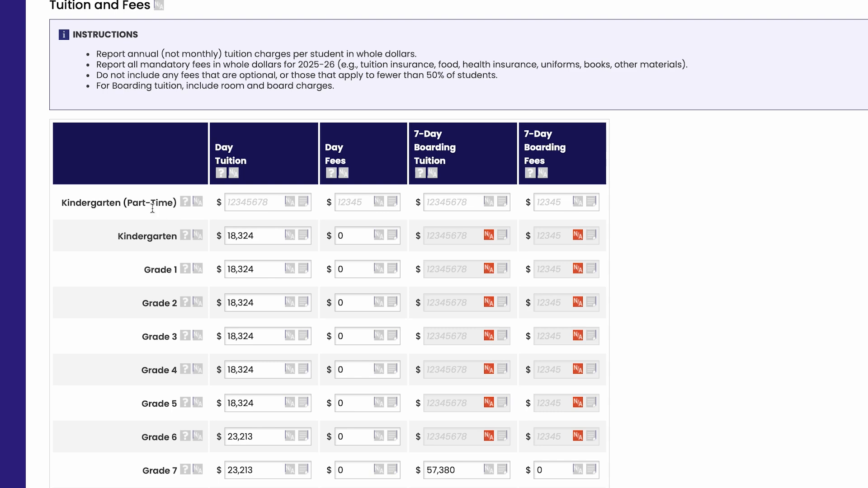
{"action": "left_click", "coordinate": [198, 206]}
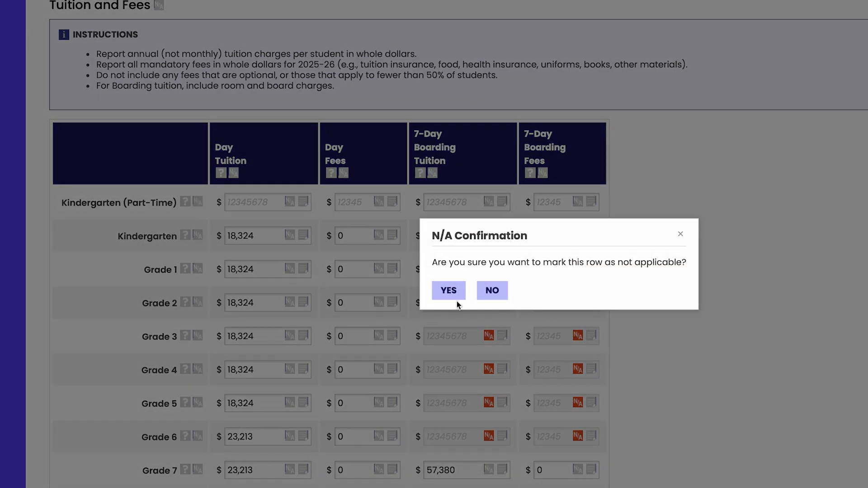
{"action": "left_click", "coordinate": [454, 296]}
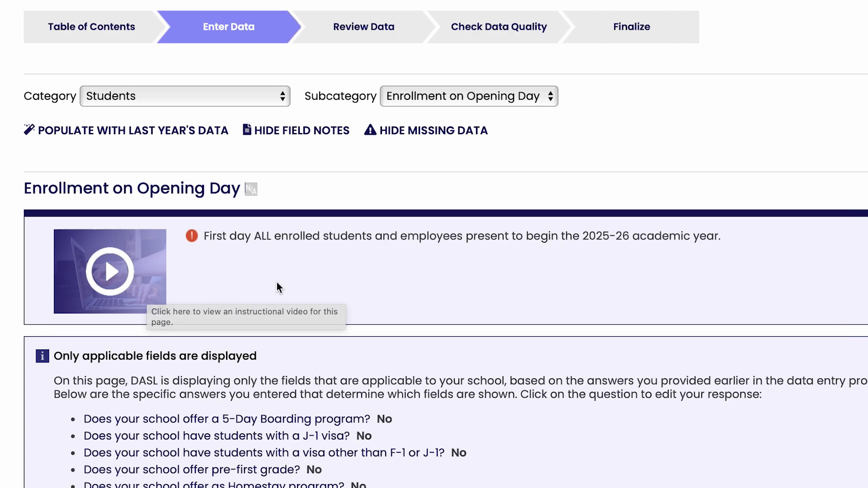
Populate the Enrollment on Opening Day page with last year's data.
{"action": "scroll", "coordinate": [277, 287], "scroll_direction": "down", "scroll_amount": 4}
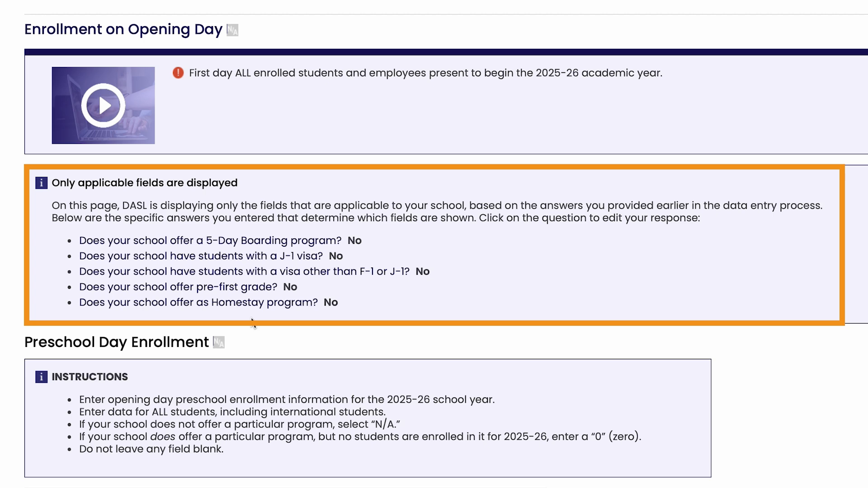
{"action": "scroll", "coordinate": [252, 322], "scroll_direction": "down", "scroll_amount": 5}
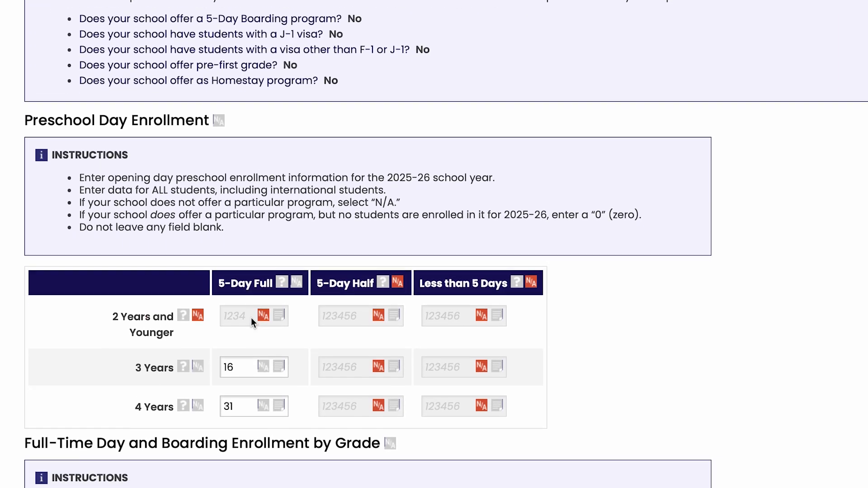
{"action": "scroll", "coordinate": [252, 322], "scroll_direction": "down", "scroll_amount": 5}
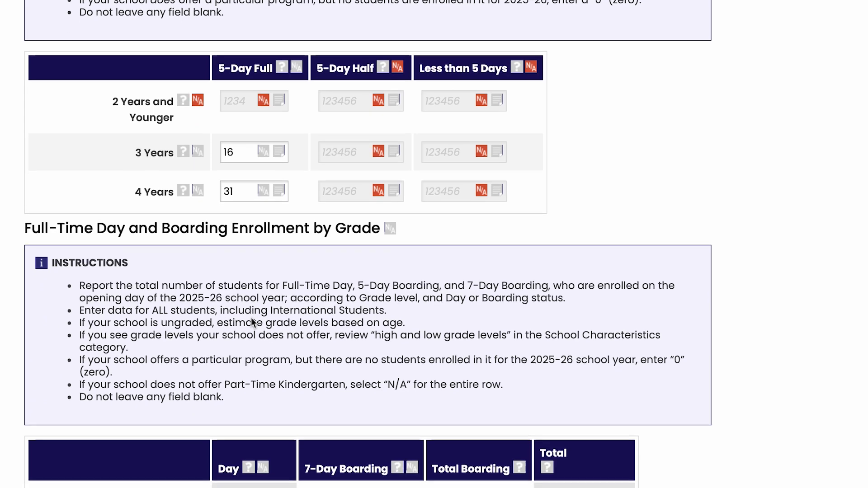
{"action": "scroll", "coordinate": [252, 322], "scroll_direction": "down", "scroll_amount": 5}
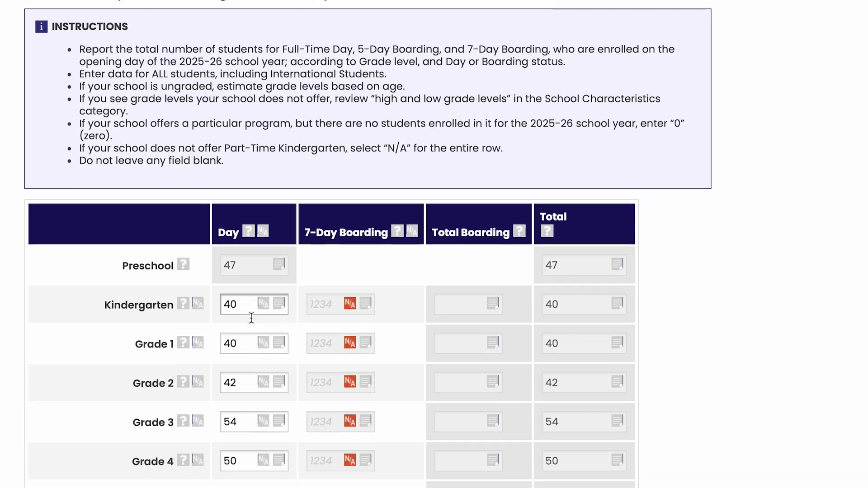
{"action": "scroll", "coordinate": [251, 318], "scroll_direction": "down", "scroll_amount": 6}
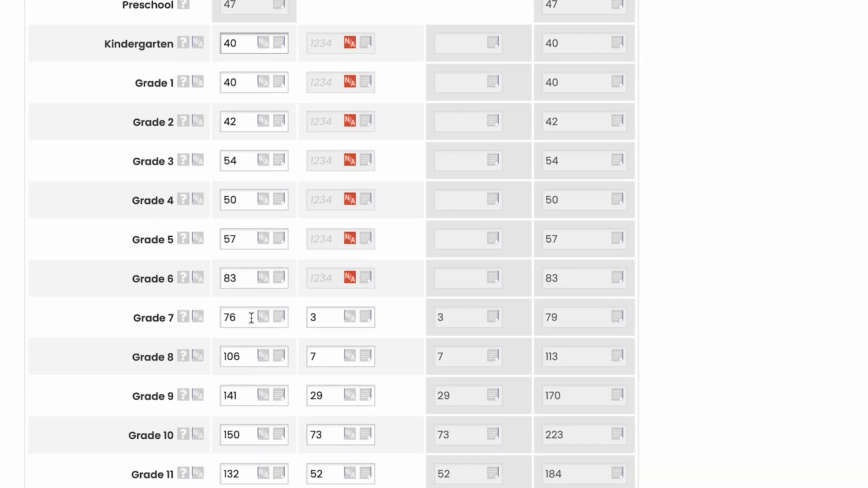
{"action": "scroll", "coordinate": [252, 318], "scroll_direction": "up", "scroll_amount": 16}
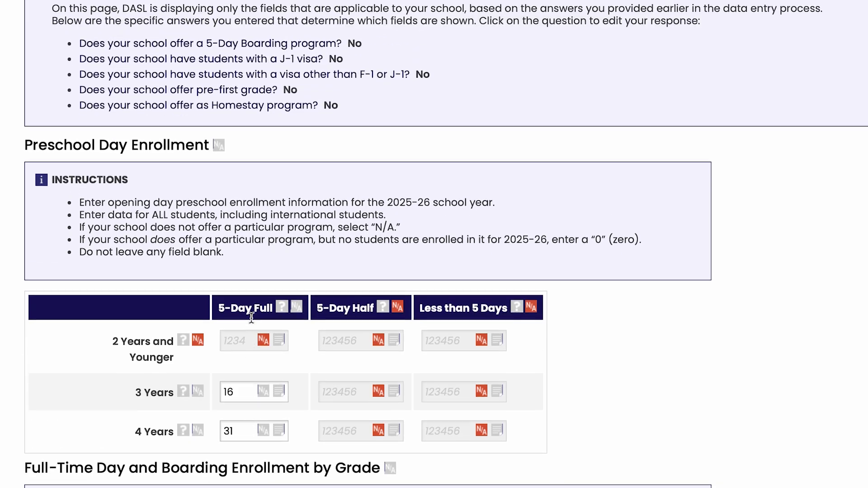
{"action": "scroll", "coordinate": [251, 318], "scroll_direction": "up", "scroll_amount": 7}
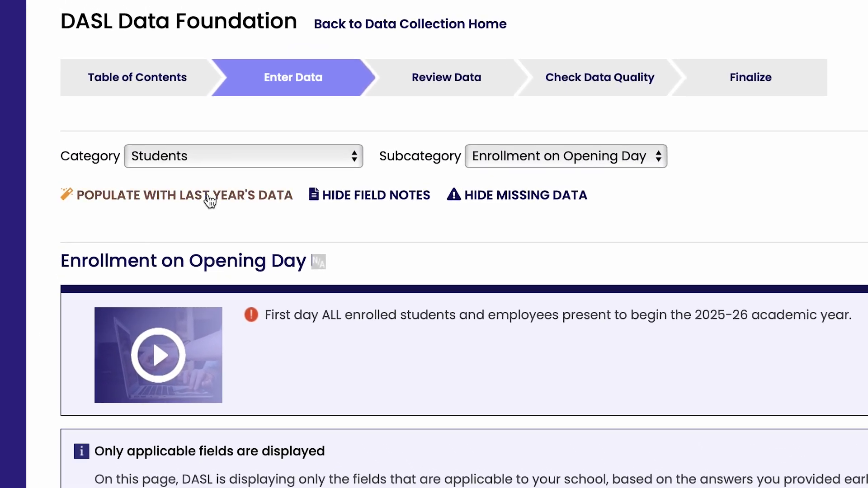
{"action": "left_click", "coordinate": [210, 198]}
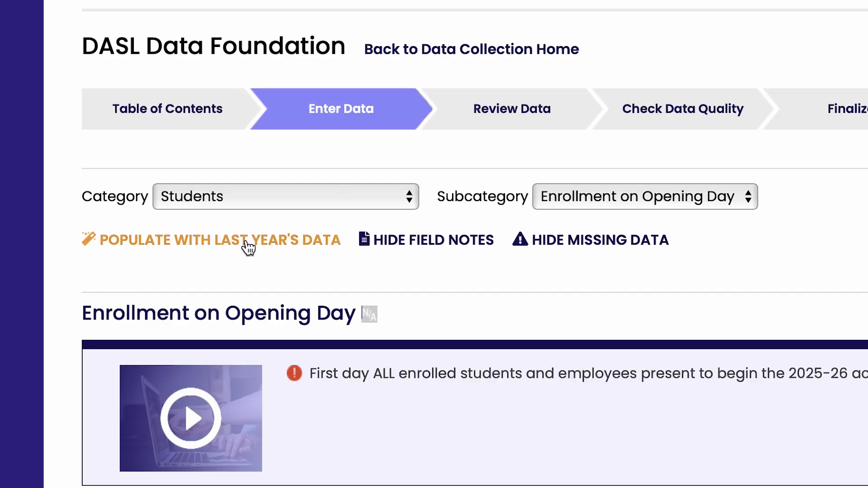
Add the note "No longer accepting 2 Years and Younger" to the 5-Day Full preschool enrollment field for 2 Years and Younger.
{"action": "scroll", "coordinate": [248, 247], "scroll_direction": "down", "scroll_amount": 10}
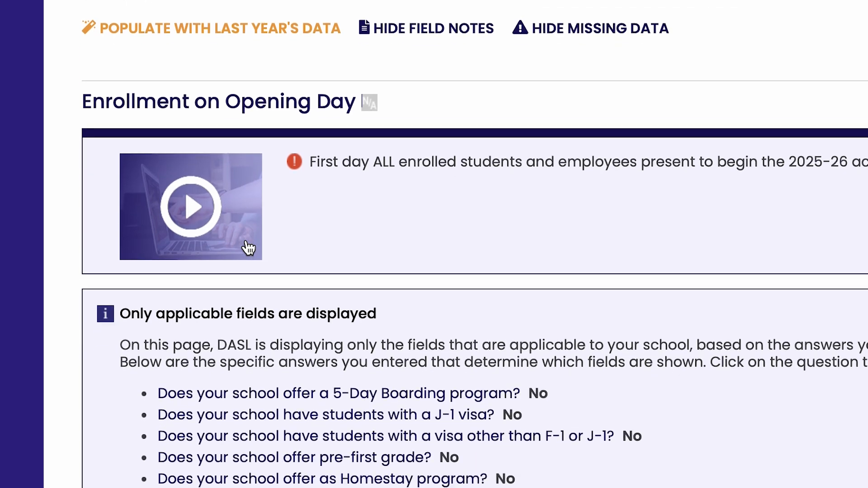
{"action": "scroll", "coordinate": [249, 244], "scroll_direction": "down", "scroll_amount": 5}
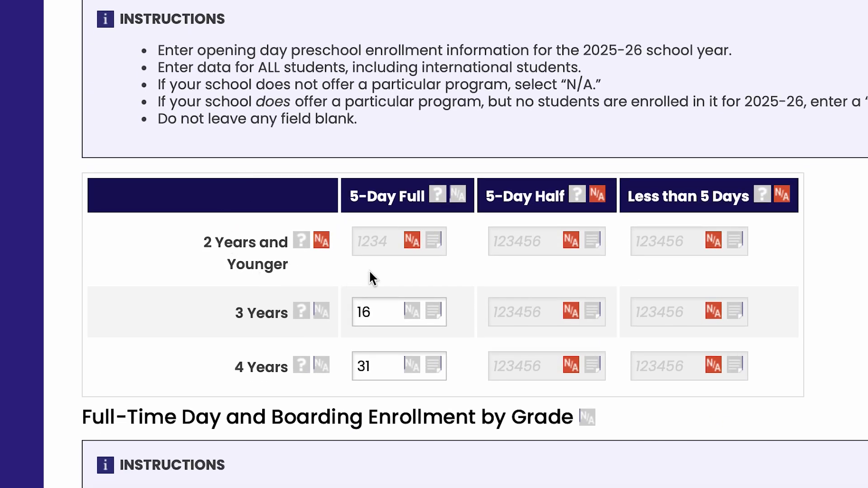
{"action": "left_click", "coordinate": [434, 243]}
{"action": "type", "text": "No longer a"}
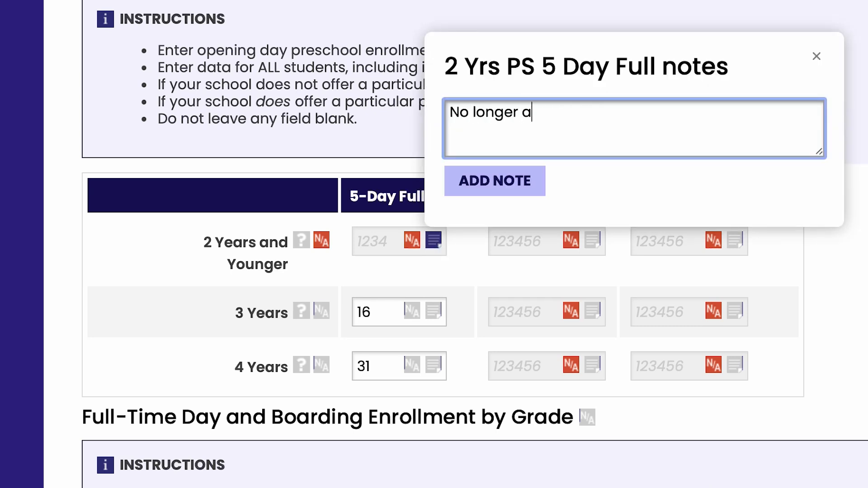
{"action": "type", "text": "ccepting 2 Year"}
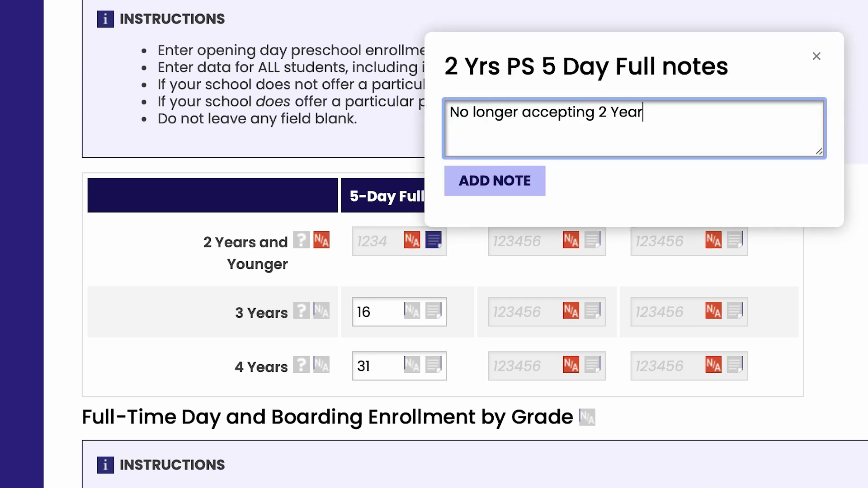
{"action": "type", "text": "s and Younger"}
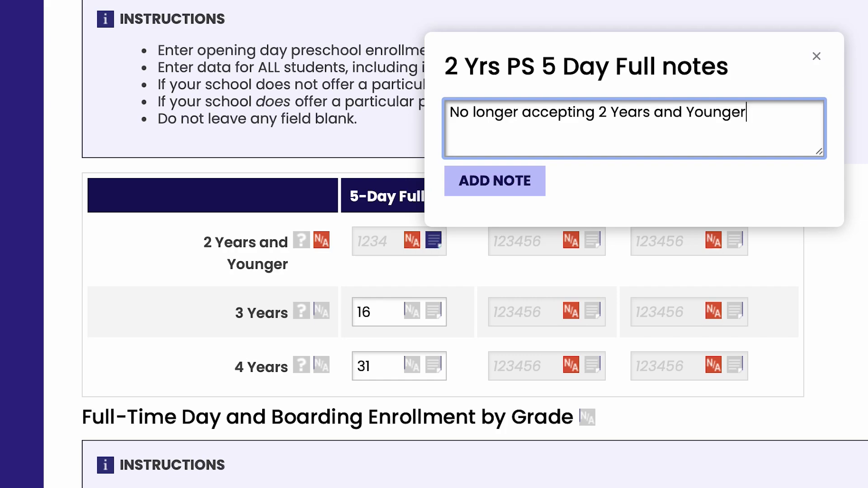
{"action": "left_click", "coordinate": [484, 183]}
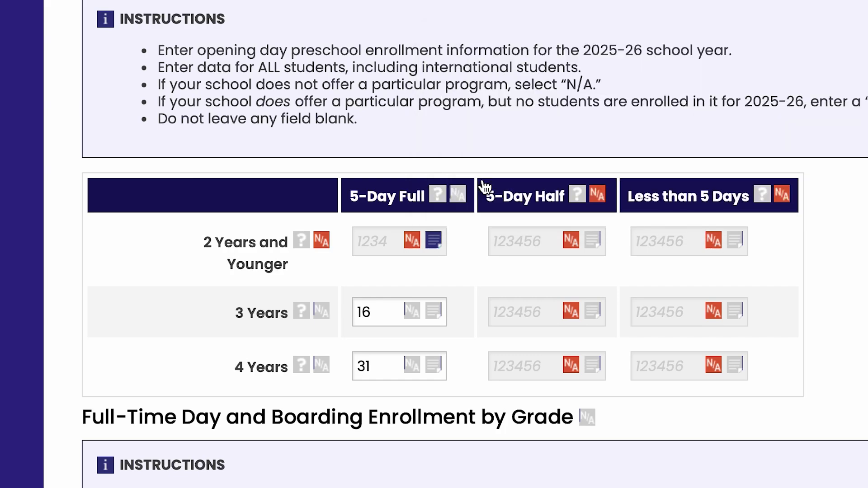
Hide the field notes on the Enrollment on Opening Day page.
{"action": "scroll", "coordinate": [483, 186], "scroll_direction": "up", "scroll_amount": 10}
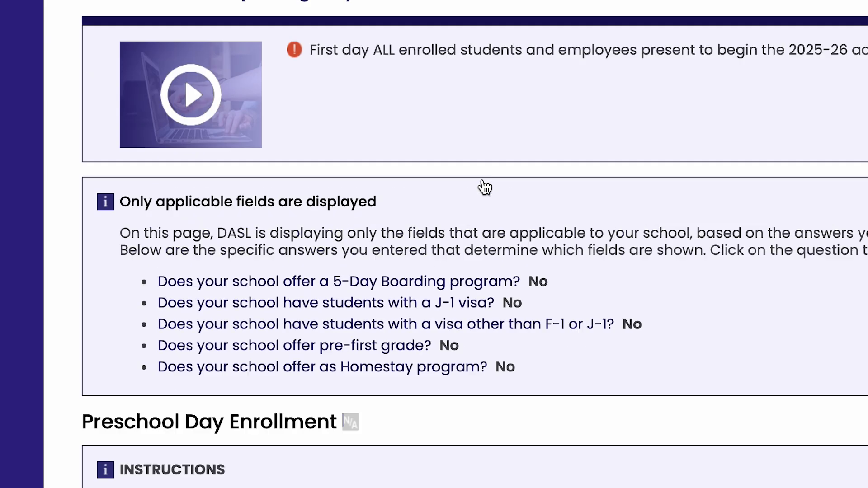
{"action": "scroll", "coordinate": [484, 187], "scroll_direction": "up", "scroll_amount": 5}
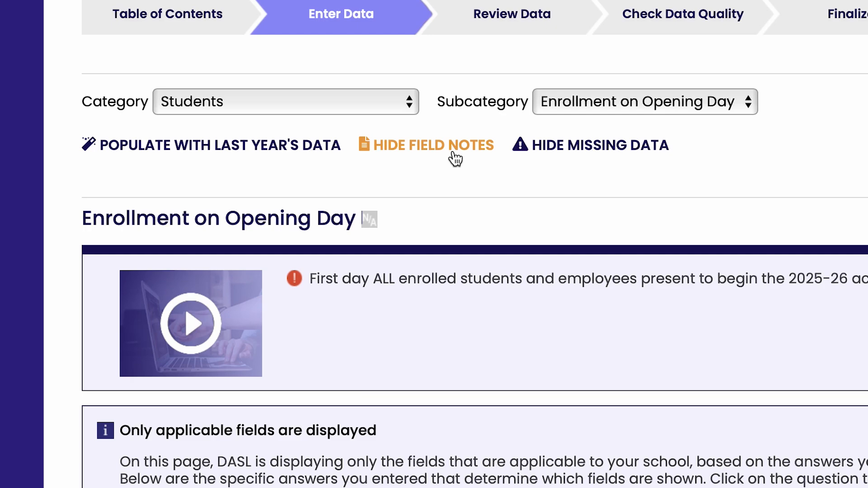
{"action": "left_click", "coordinate": [455, 146]}
Return to the Data Collection Home page.
{"action": "scroll", "coordinate": [461, 120], "scroll_direction": "up", "scroll_amount": 3}
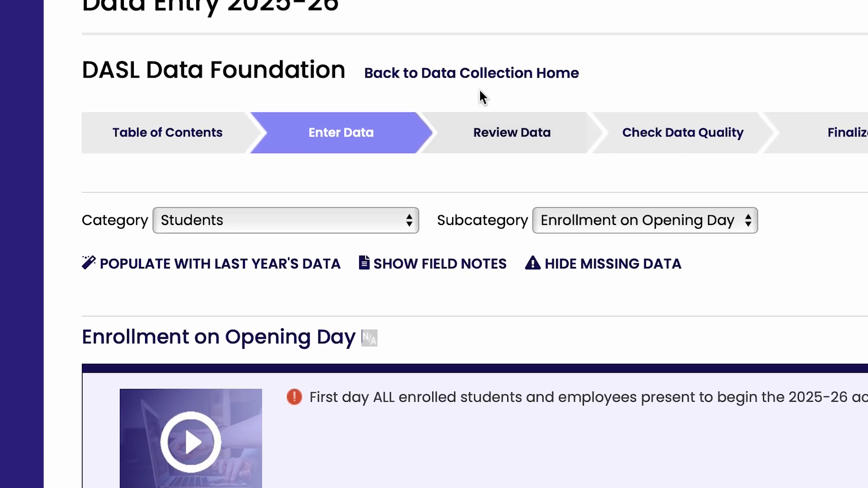
{"action": "left_click", "coordinate": [480, 92]}
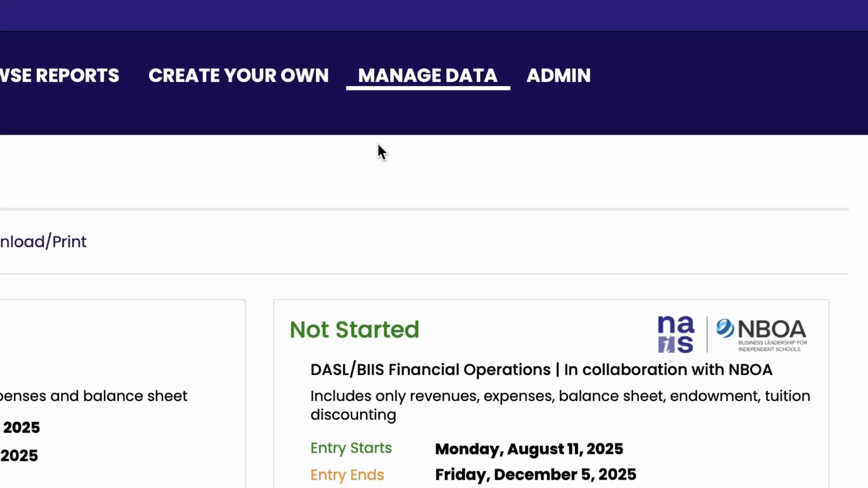
{"action": "mouse_move", "coordinate": [452, 78]}
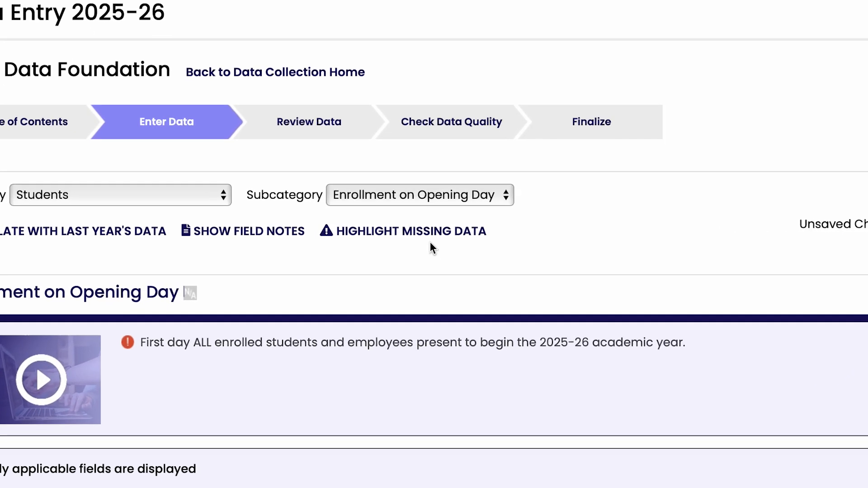
Highlight the missing data on the Enrollment on Opening Day page and enter 26 as the 5-Day Full enrollment for 3 Years.
{"action": "left_click", "coordinate": [373, 229]}
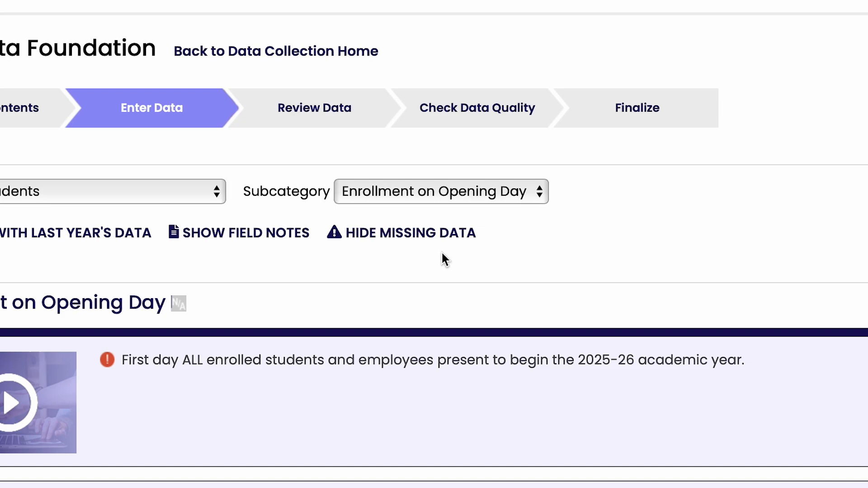
{"action": "scroll", "coordinate": [441, 253], "scroll_direction": "down", "scroll_amount": 15}
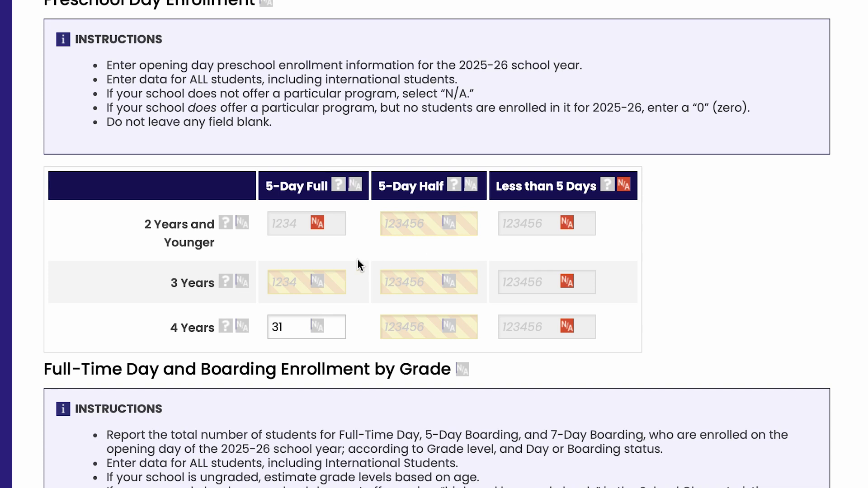
{"action": "left_click", "coordinate": [289, 285]}
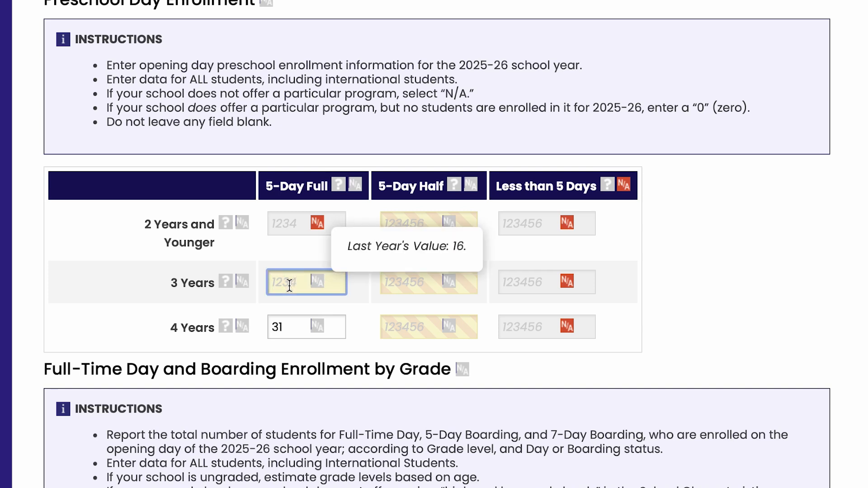
{"action": "type", "text": "26"}
{"action": "left_click", "coordinate": [292, 303]}
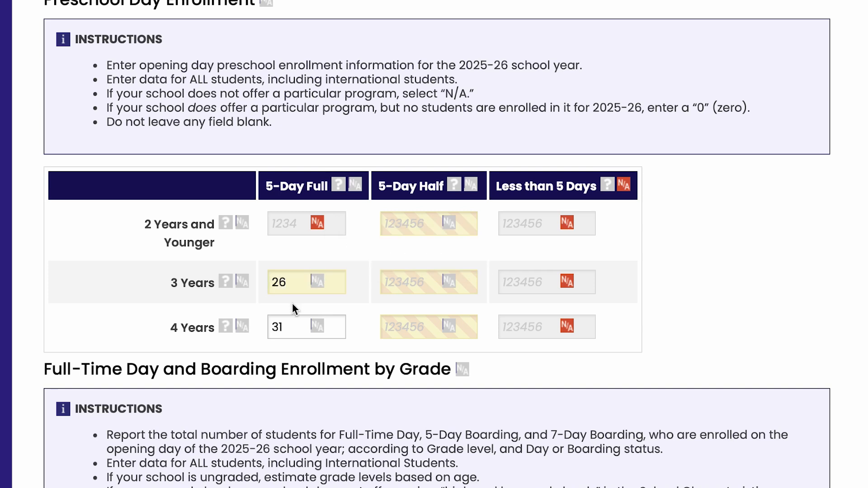
Mark the entire 5-Day Half preschool enrollment column as not applicable and save the Enrollment on Opening Day page.
{"action": "mouse_move", "coordinate": [227, 288]}
{"action": "left_click", "coordinate": [470, 191]}
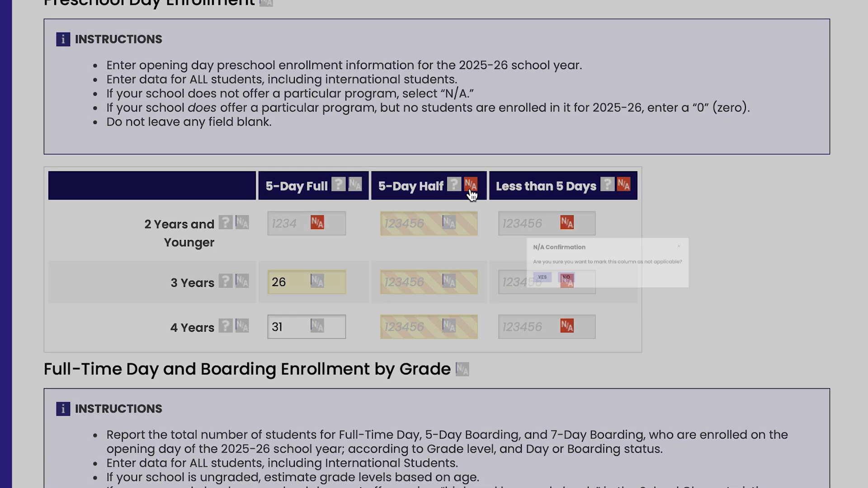
{"action": "left_click", "coordinate": [450, 298]}
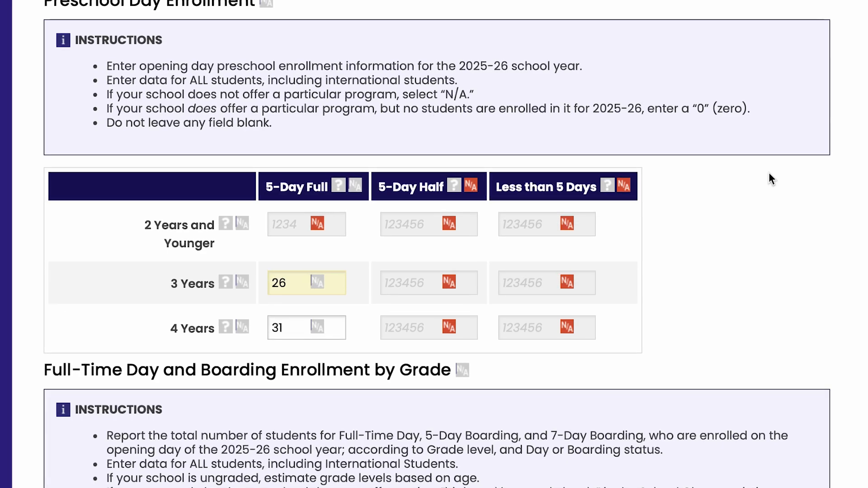
{"action": "scroll", "coordinate": [766, 173], "scroll_direction": "up", "scroll_amount": 10}
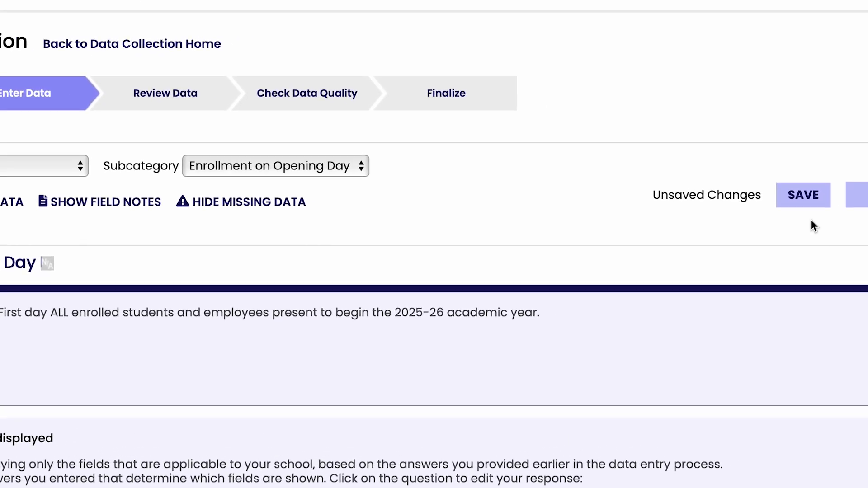
{"action": "left_click", "coordinate": [809, 203]}
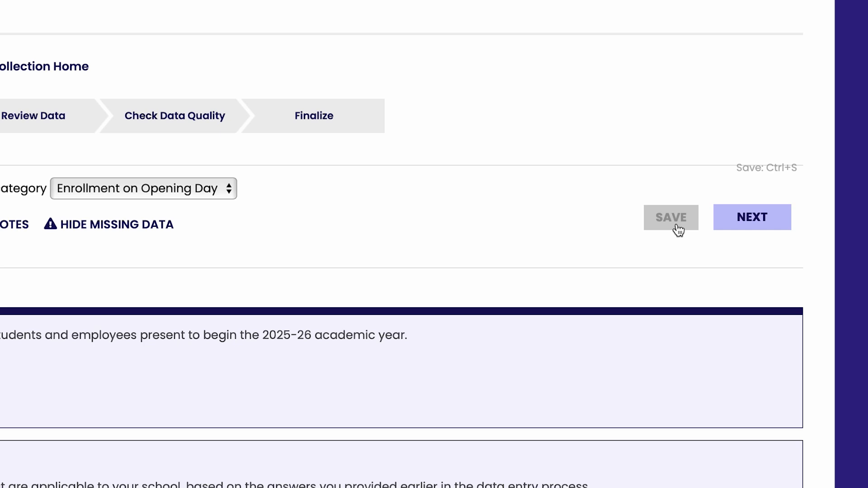
Check how the Grade 3 total is calculated in the enrollment by grade table and set Grade 3 Day enrollment to 53.
{"action": "scroll", "coordinate": [678, 230], "scroll_direction": "down", "scroll_amount": 10}
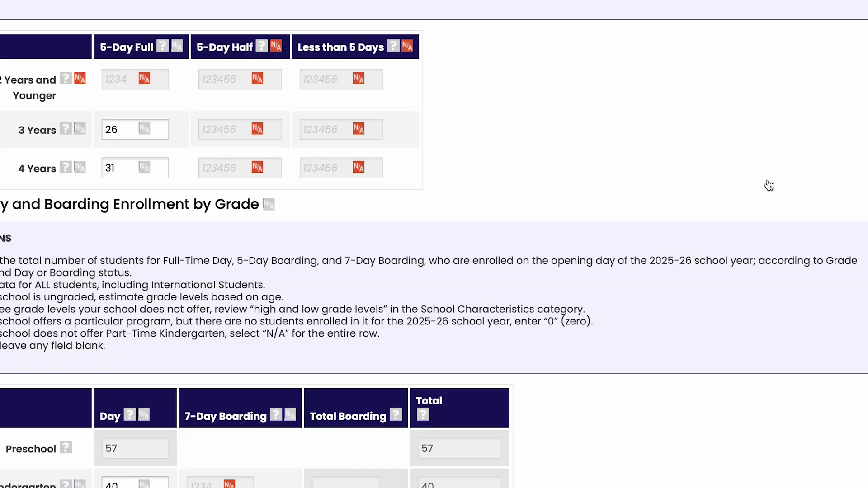
{"action": "scroll", "coordinate": [807, 167], "scroll_direction": "down", "scroll_amount": 4}
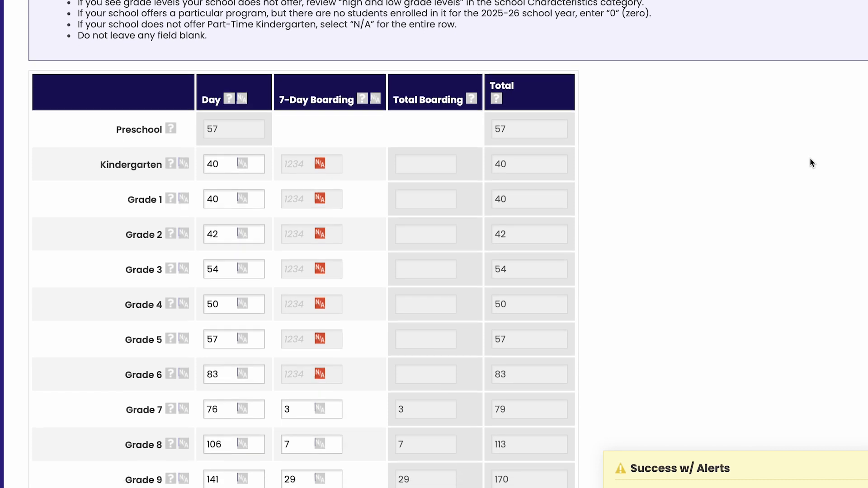
{"action": "scroll", "coordinate": [810, 158], "scroll_direction": "down", "scroll_amount": 1}
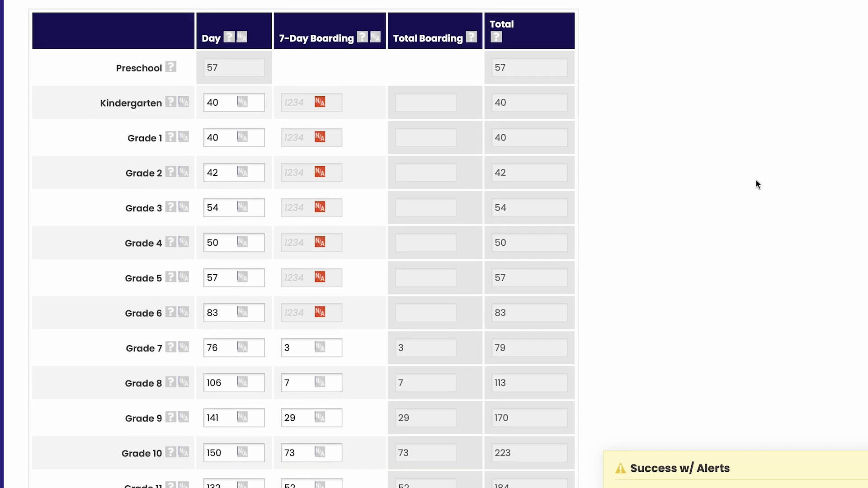
{"action": "mouse_move", "coordinate": [550, 211]}
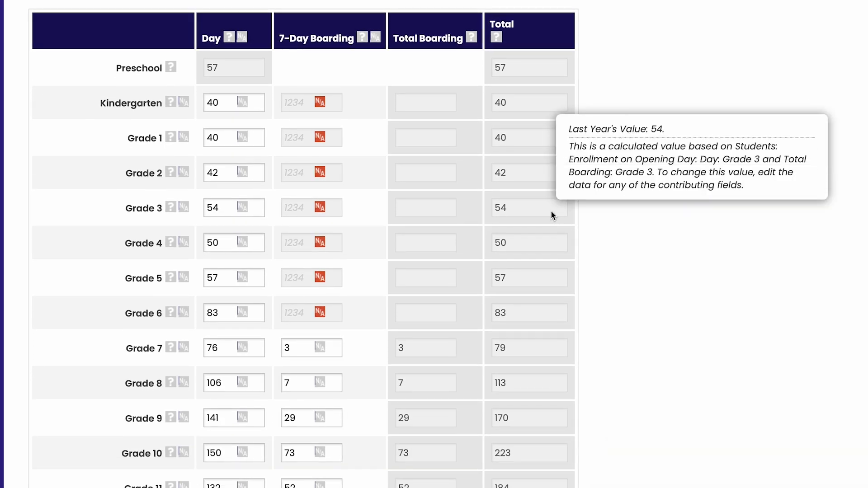
{"action": "left_click", "coordinate": [220, 206]}
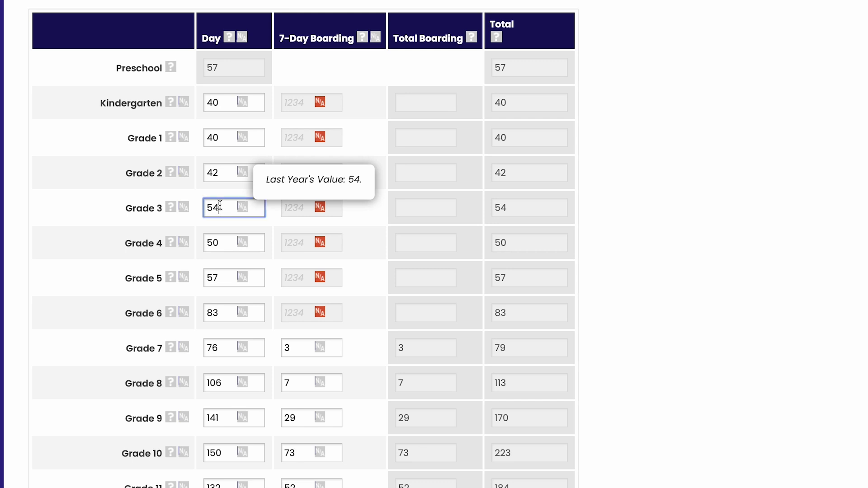
{"action": "key", "text": "BackSpace"}
{"action": "type", "text": "3"}
{"action": "left_click", "coordinate": [353, 218]}
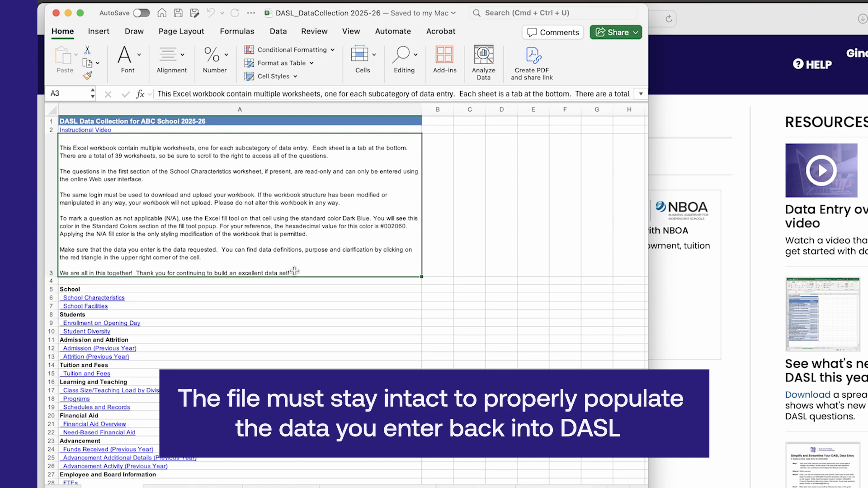
Read through the Instructions sheet of the DASL_DataCollection 2025-26 Excel workbook and open the Enrollment on Opening Day worksheet.
{"action": "scroll", "coordinate": [274, 359], "scroll_direction": "down", "scroll_amount": 2}
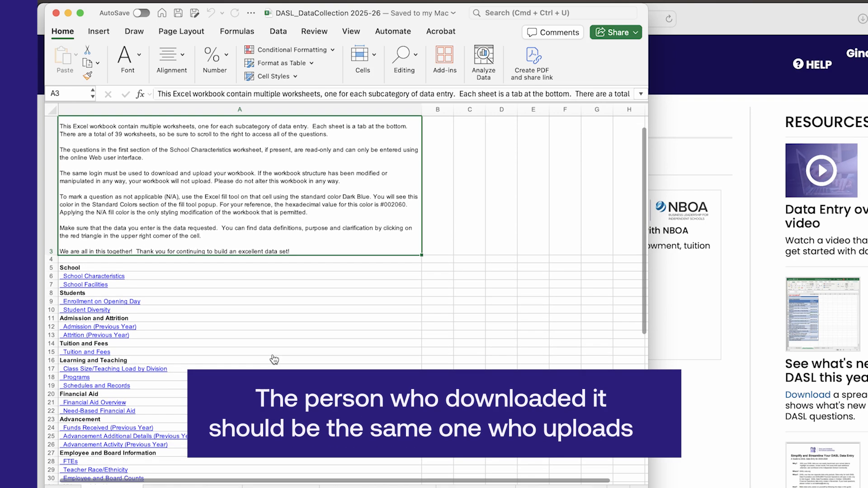
{"action": "scroll", "coordinate": [274, 359], "scroll_direction": "down", "scroll_amount": 5}
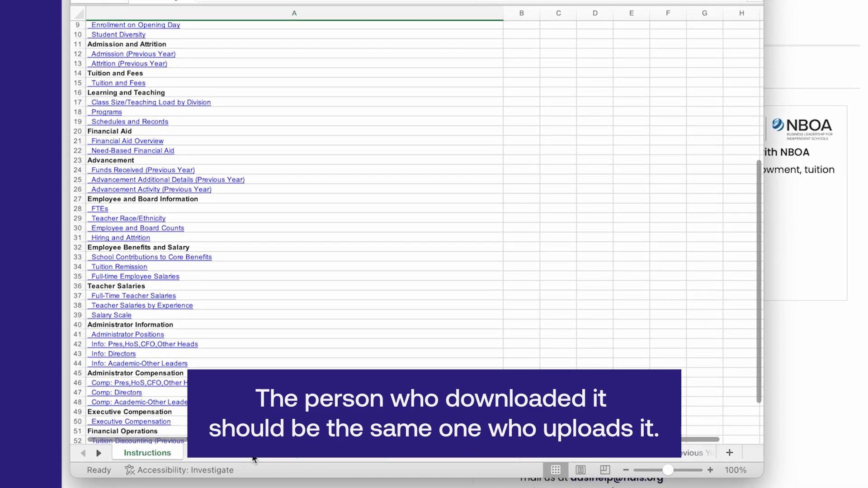
{"action": "left_click", "coordinate": [466, 459]}
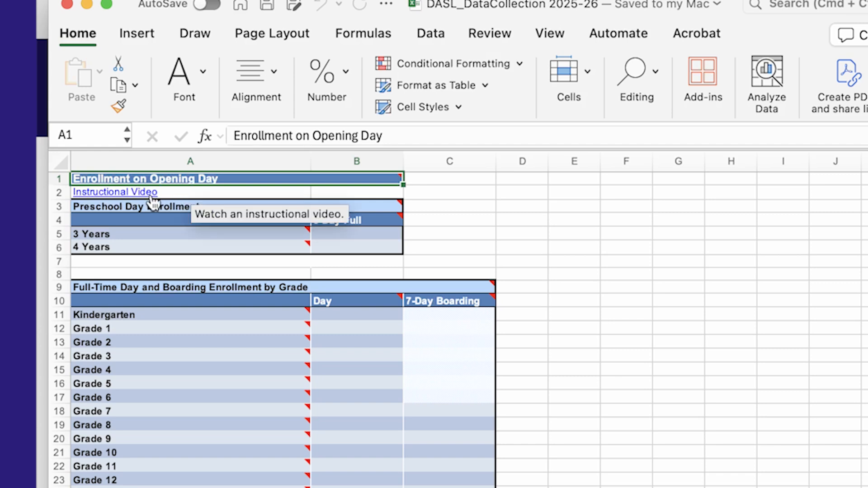
Check the cell definitions, enter Day enrollment of 125 for Kindergarten and 210 for Grade 1, and begin the Grade 2 entry.
{"action": "mouse_move", "coordinate": [398, 206]}
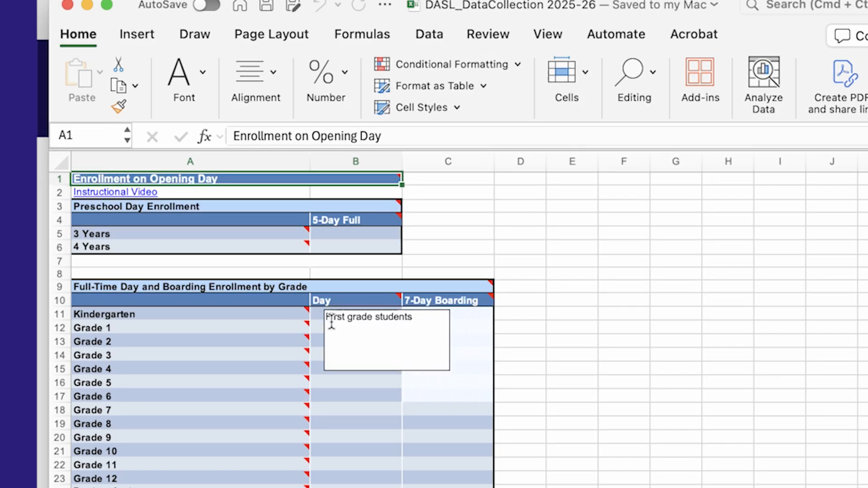
{"action": "left_click", "coordinate": [327, 315]}
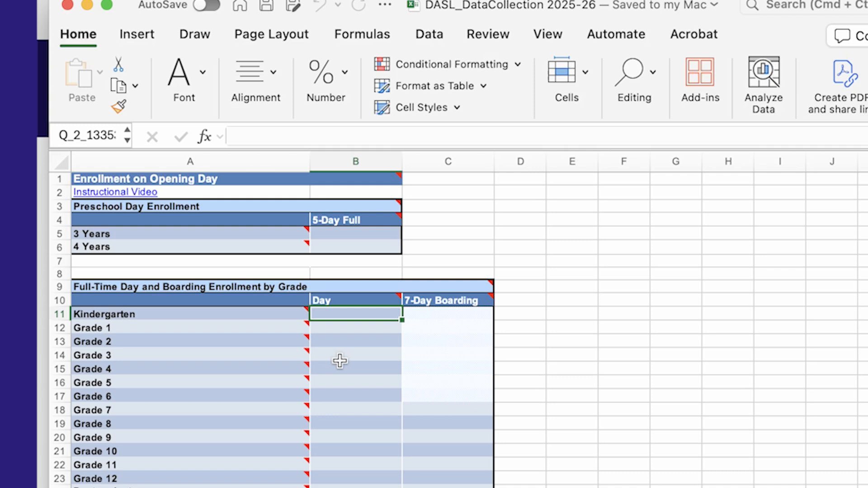
{"action": "type", "text": "125"}
{"action": "left_click", "coordinate": [345, 327]}
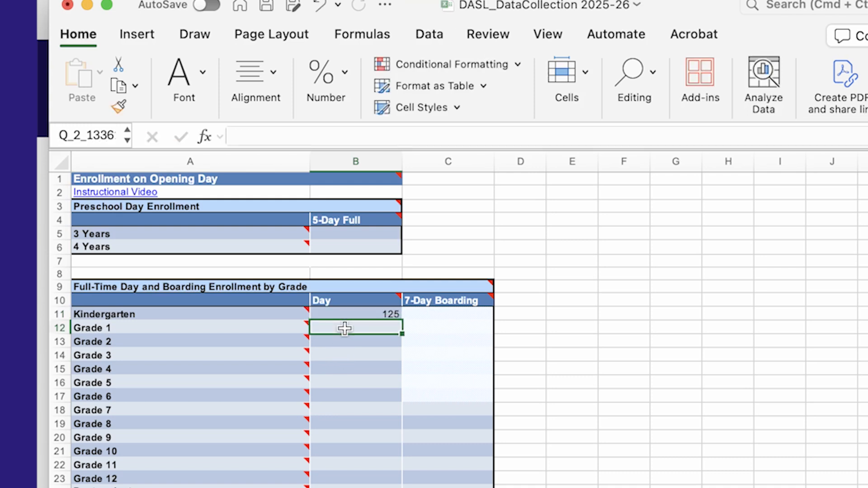
{"action": "type", "text": "210"}
{"action": "left_click", "coordinate": [340, 340]}
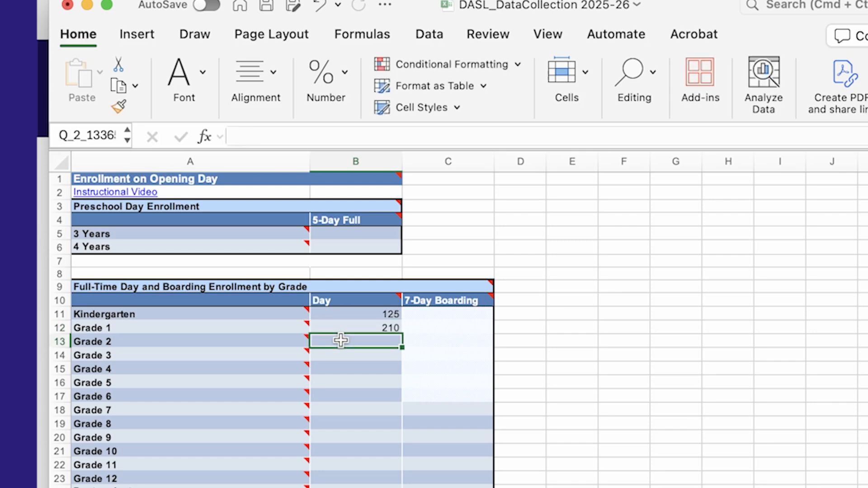
{"action": "type", "text": "2"}
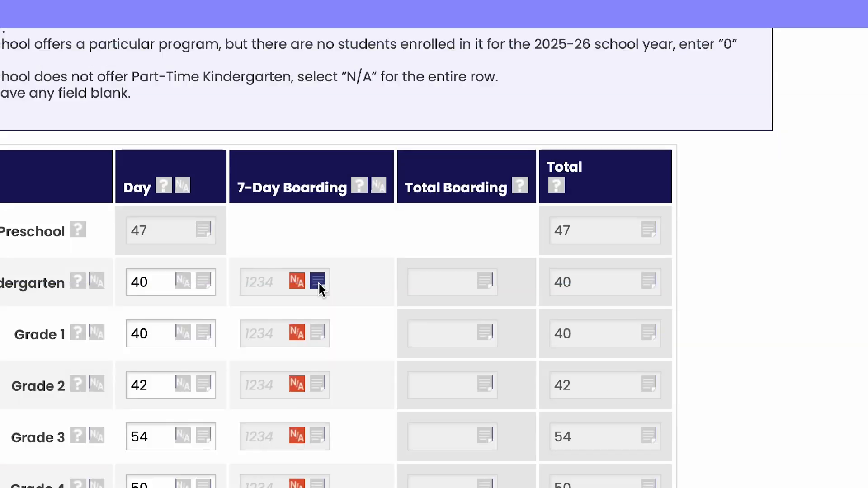
Back in the DASL web form, open the Kindergarten 7-Day Boarding field note and highlight the missing enrollment data.
{"action": "left_click", "coordinate": [318, 281]}
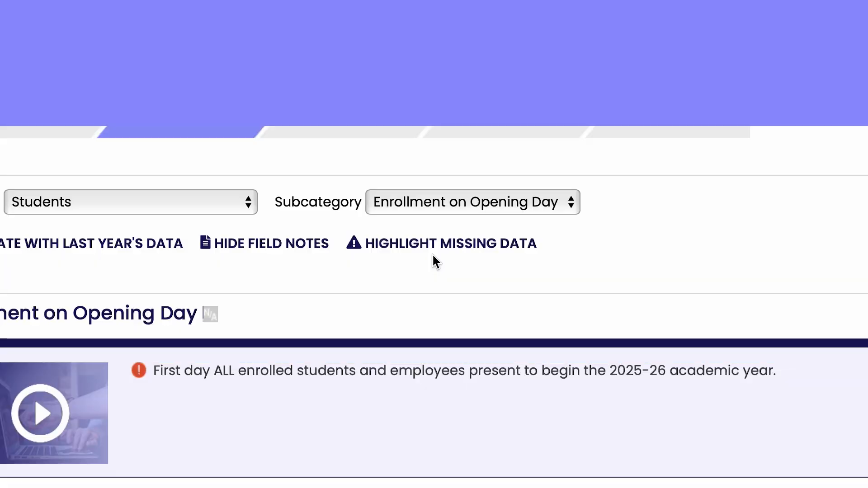
{"action": "left_click", "coordinate": [435, 246]}
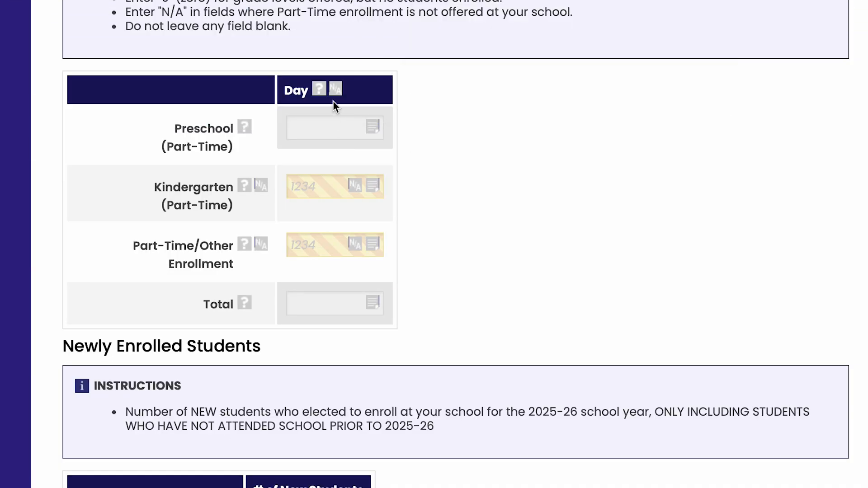
Go through the Review Data and Check Data Quality stages and save the unsaved data entry changes.
{"action": "left_click", "coordinate": [335, 90]}
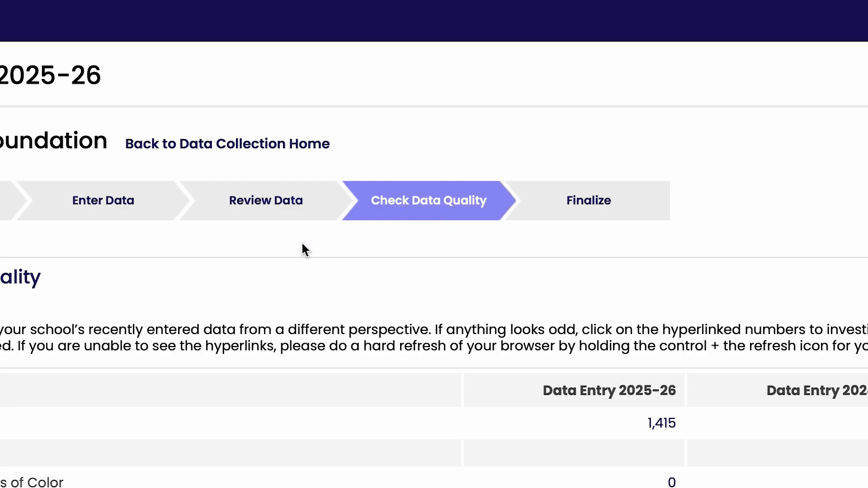
{"action": "left_click", "coordinate": [275, 218]}
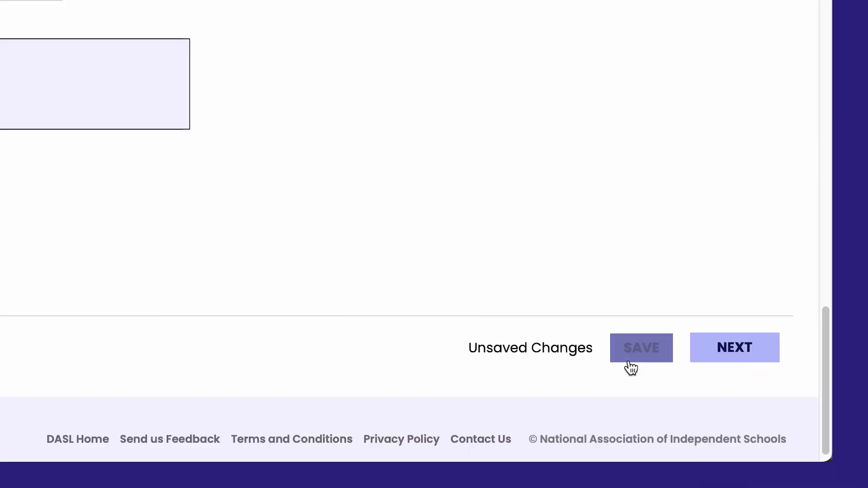
{"action": "left_click", "coordinate": [631, 366]}
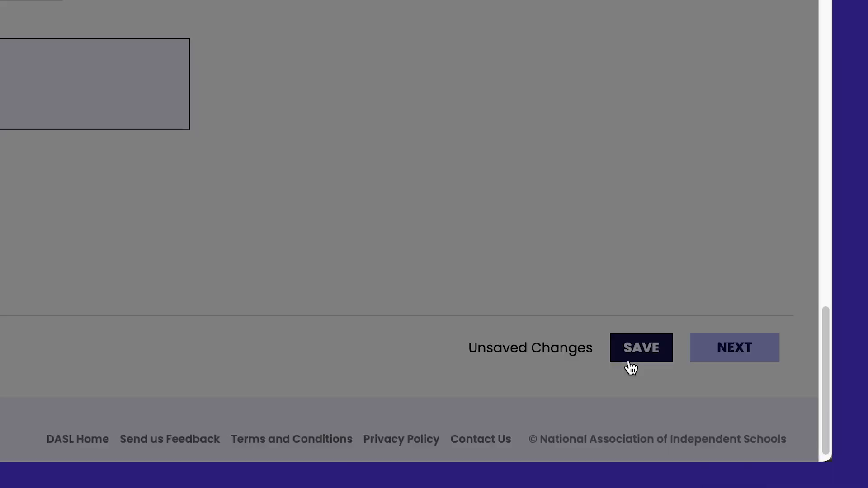